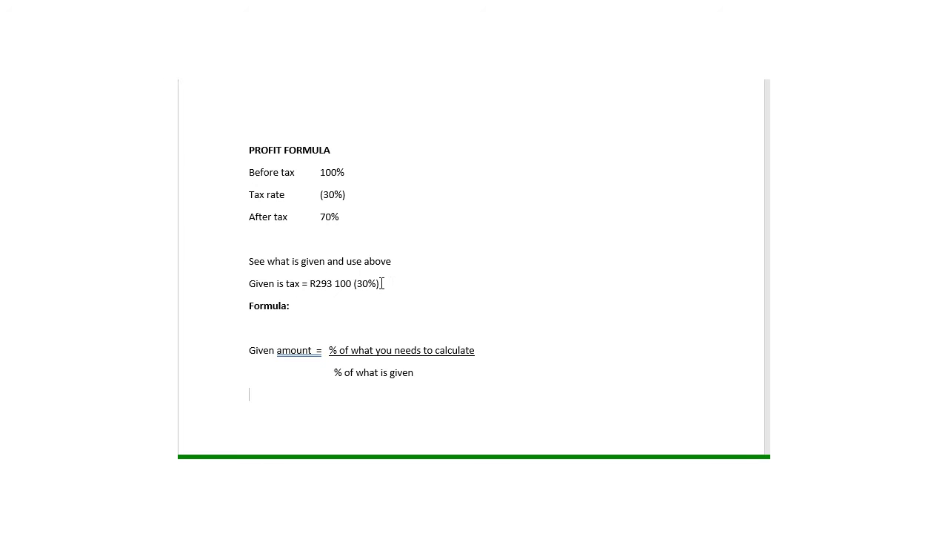
# Enter 293 100, replace the '=' with 'x' and correct 'needs' to 'need'.
pyautogui.scroll(-2, 385, 345)
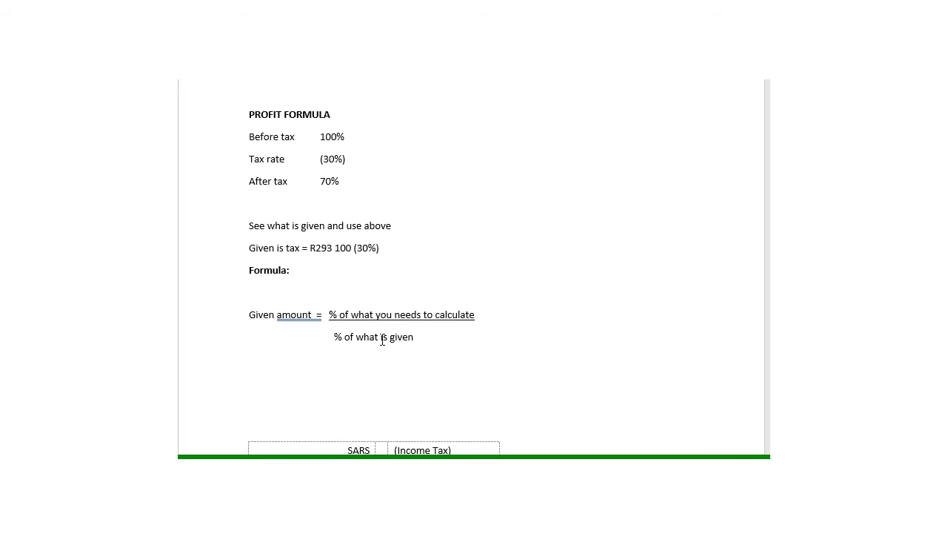
pyautogui.scroll(2, 386, 324)
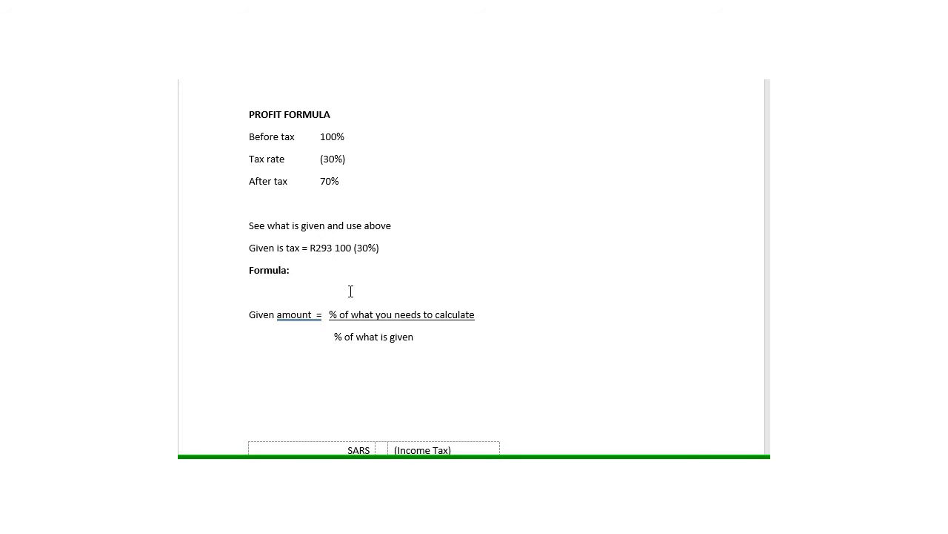
pyautogui.write('293')
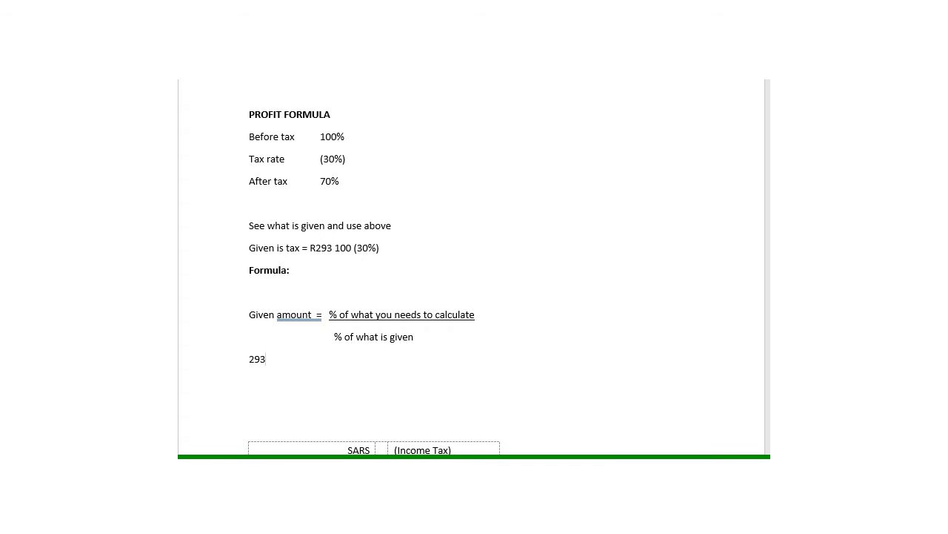
pyautogui.write(' 100')
pyautogui.write('x')
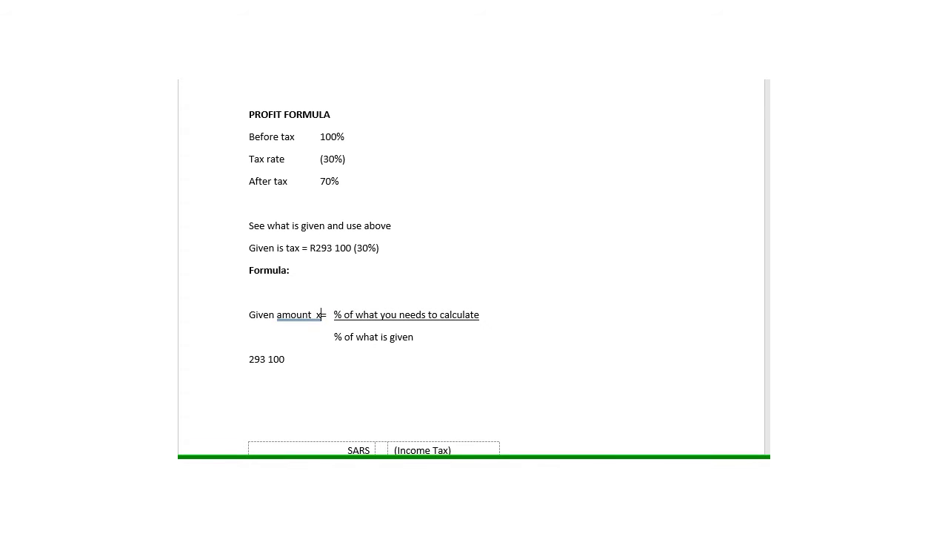
pyautogui.press('Delete')
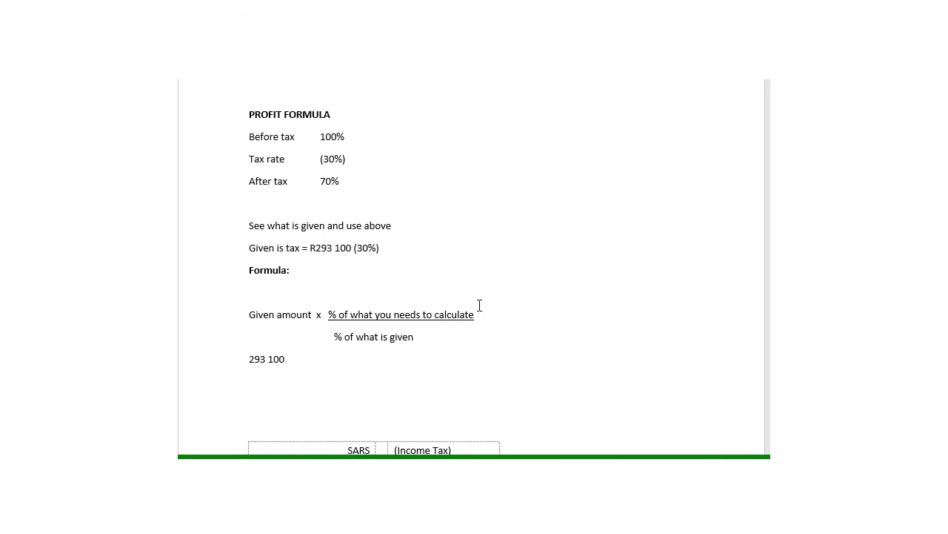
pyautogui.click(421, 310)
pyautogui.press('BackSpace')
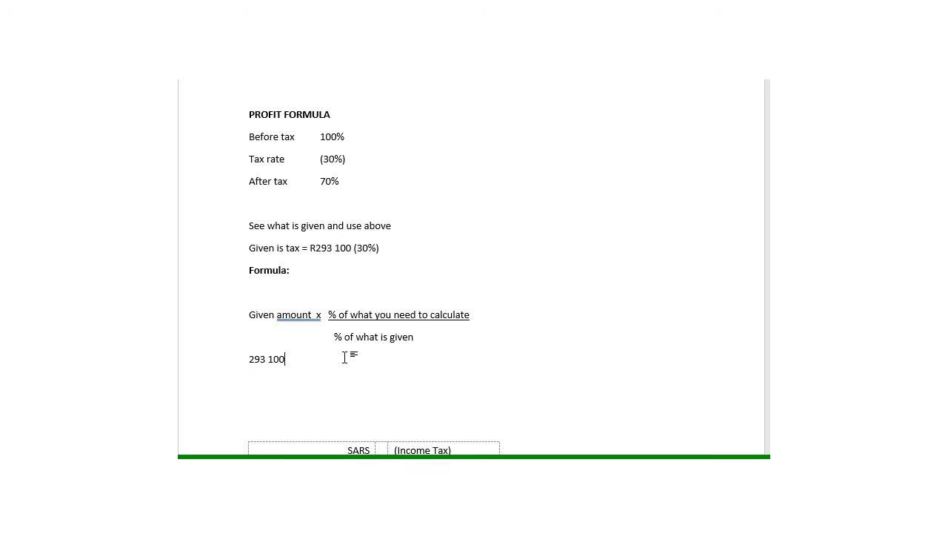
# Complete the worked calculation 293 100 x 70 / 30 = 693 900.
pyautogui.write('x ')
pyautogui.write('170')
pyautogui.press('BackSpace')
pyautogui.press('BackSpace')
pyautogui.press('BackSpace')
pyautogui.write('70')
pyautogui.write('/ 30 =')
pyautogui.write('693 900')
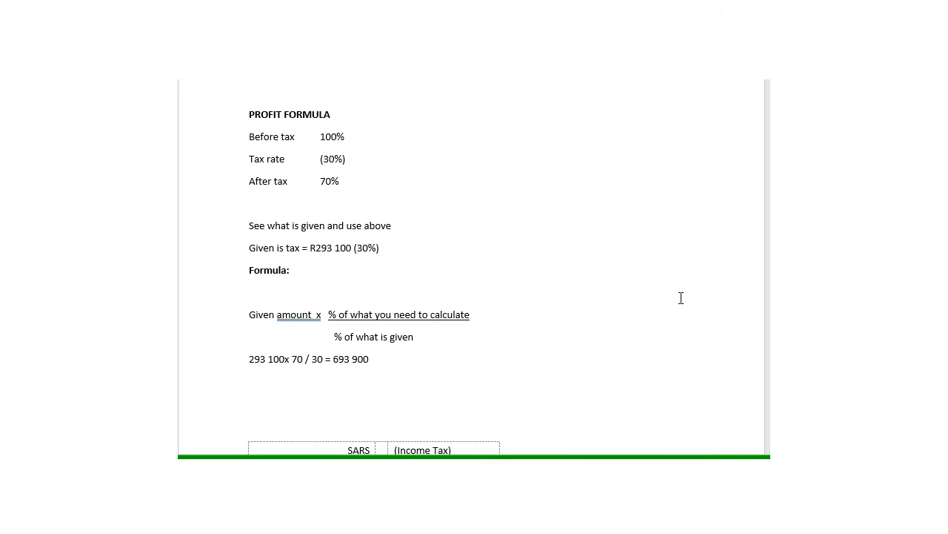
pyautogui.hotkey('alt', 'Tab')
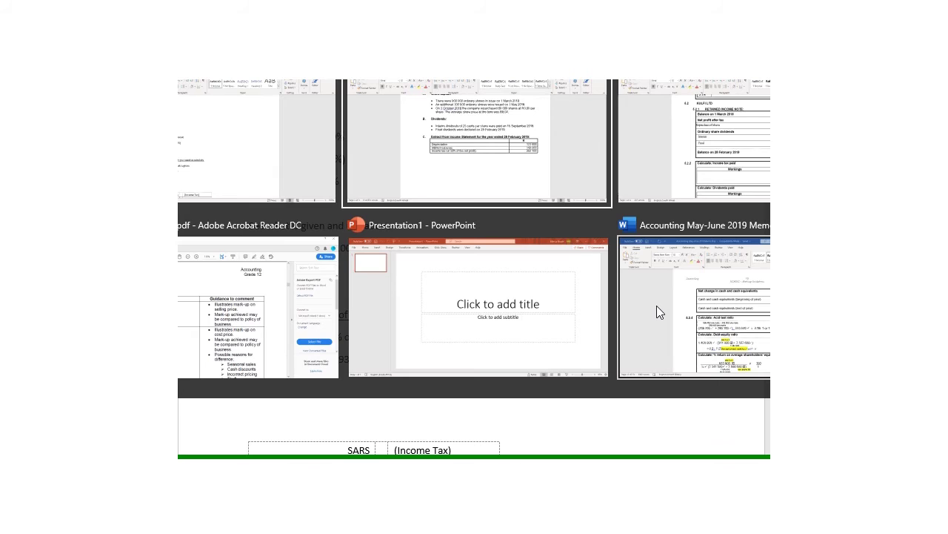
# Fill the Net profit after tax row with (293 100 x 70/30) and amount 693 900.
pyautogui.click(657, 305)
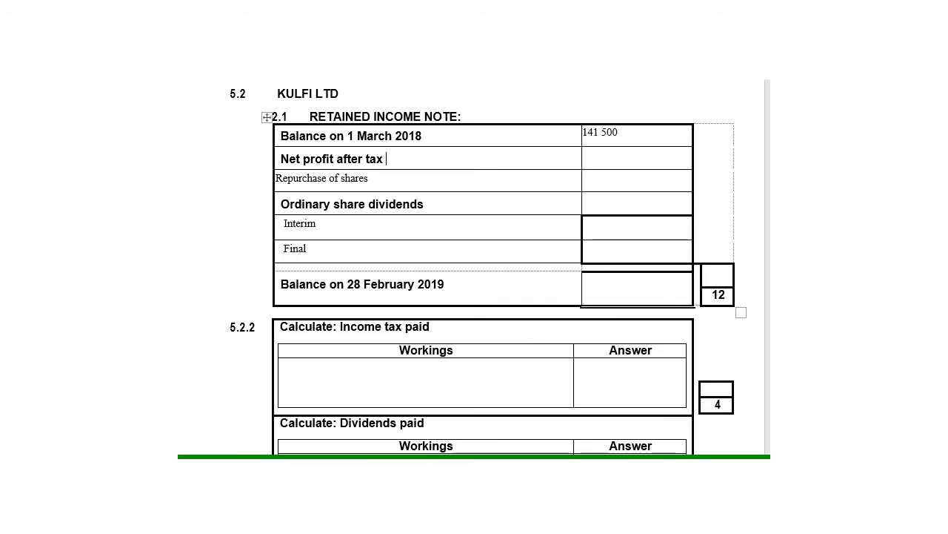
pyautogui.write('(')
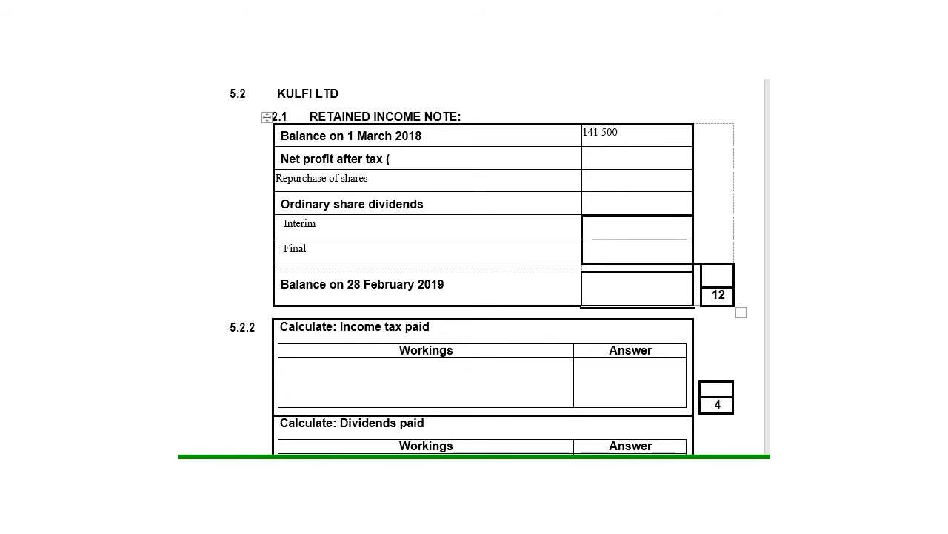
pyautogui.click(306, 367)
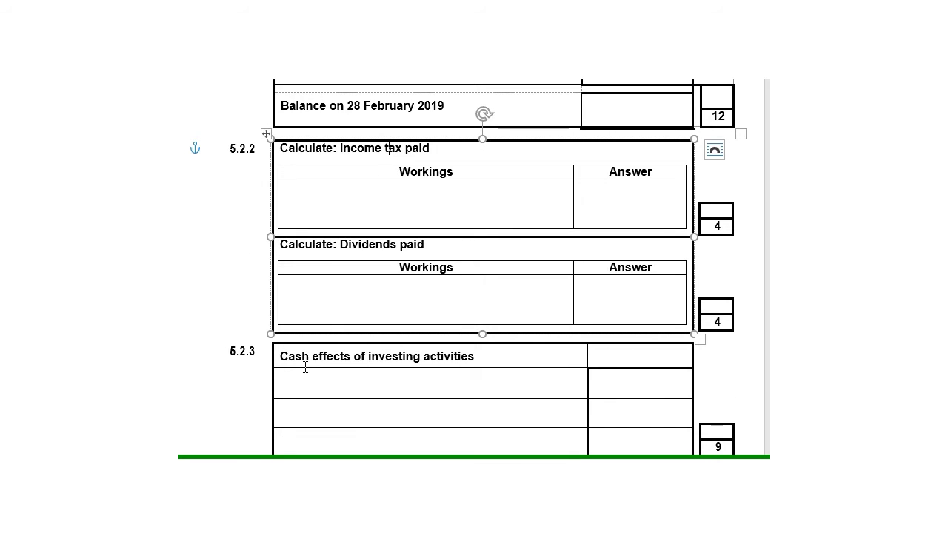
pyautogui.scroll(3, 322, 339)
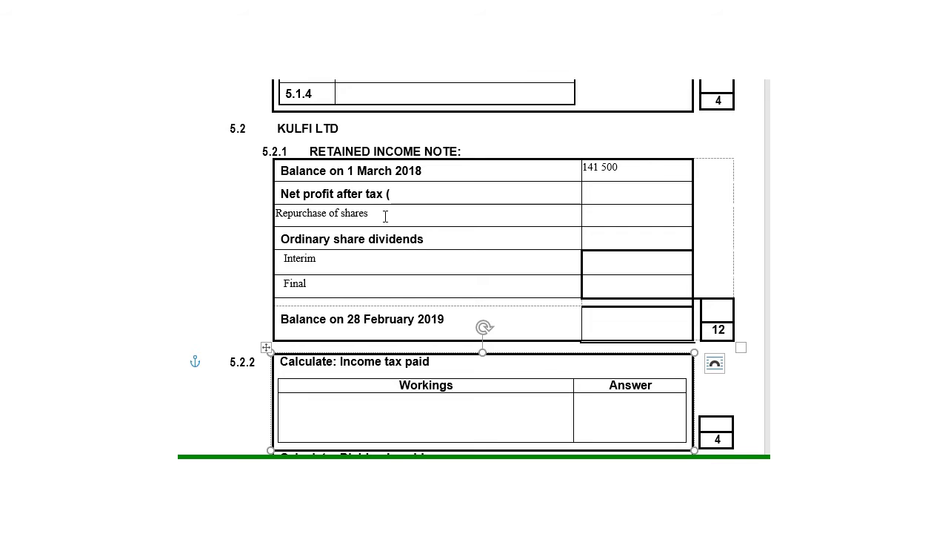
pyautogui.click(405, 200)
pyautogui.write('2')
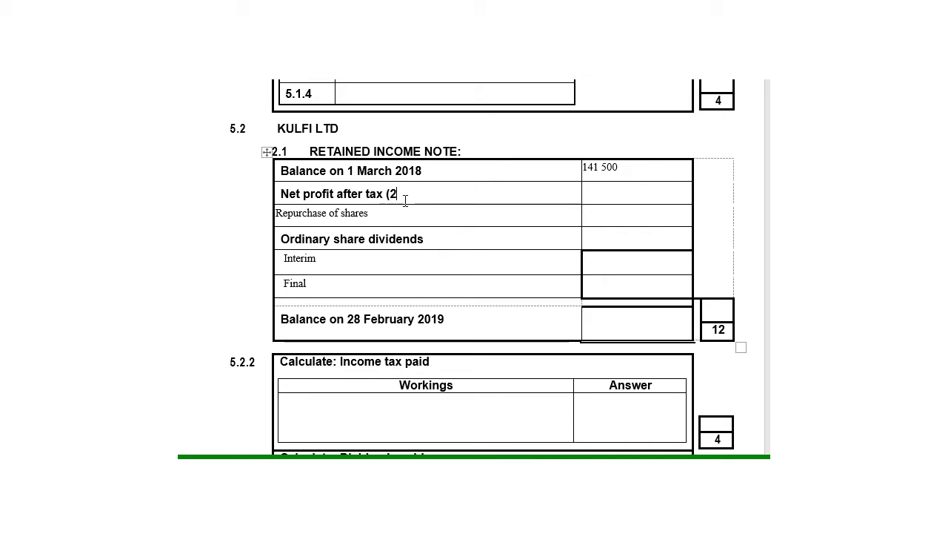
pyautogui.write('93 100')
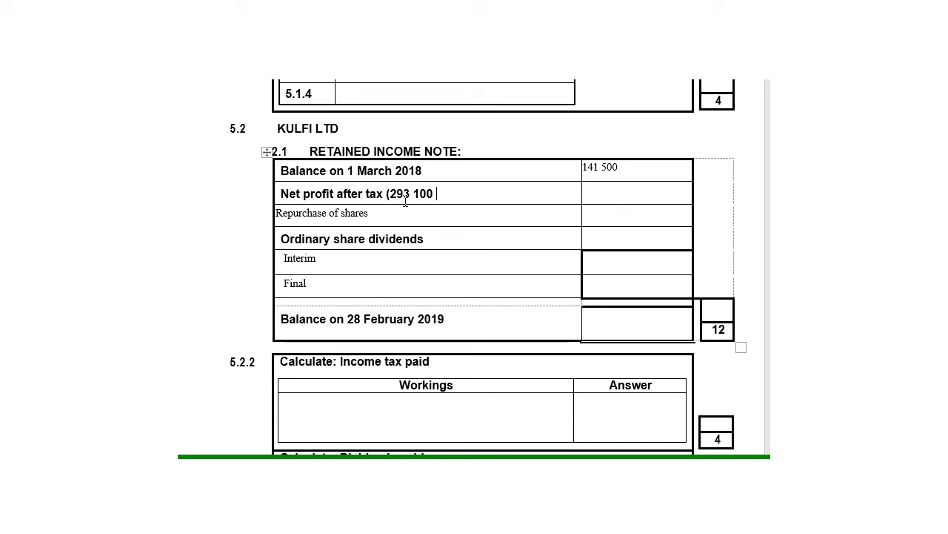
pyautogui.write(' x 70/30)')
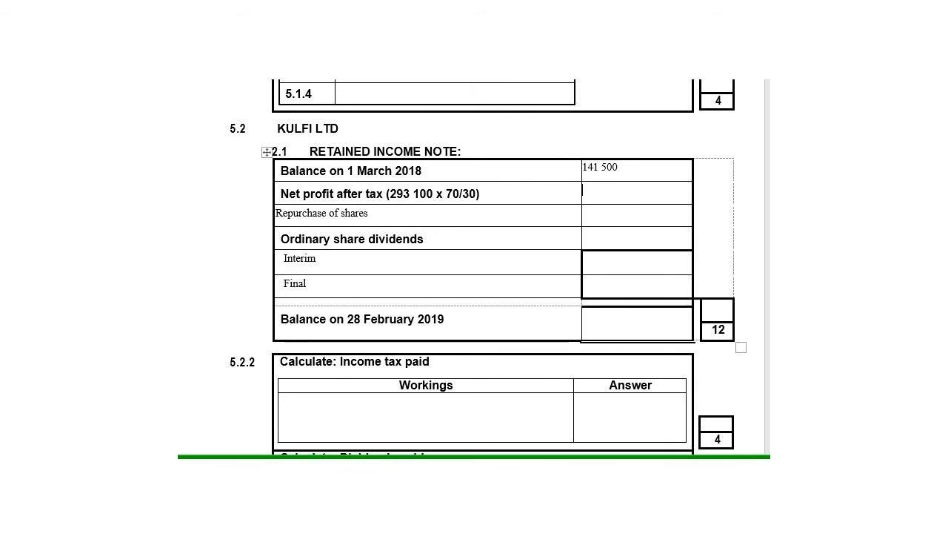
pyautogui.write('693 900')
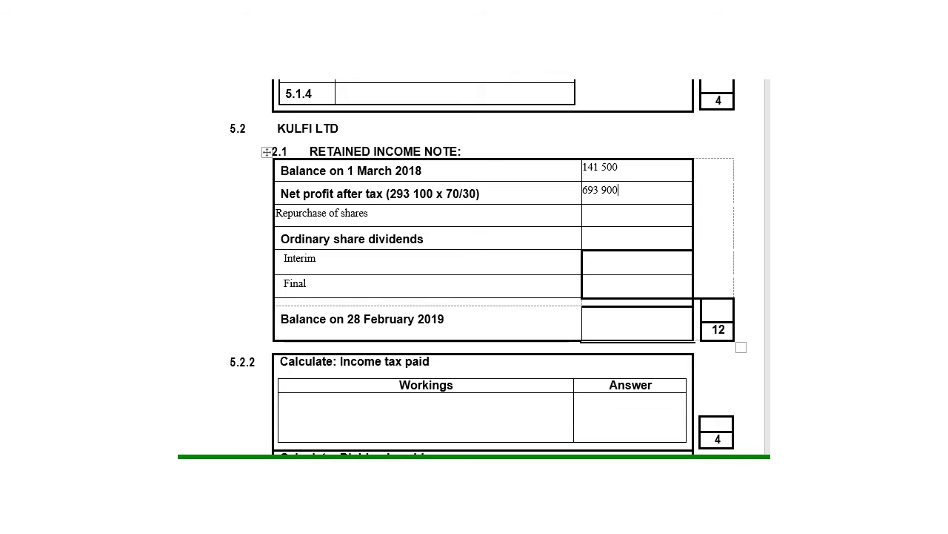
pyautogui.click(398, 212)
pyautogui.hotkey('alt', 'Tab')
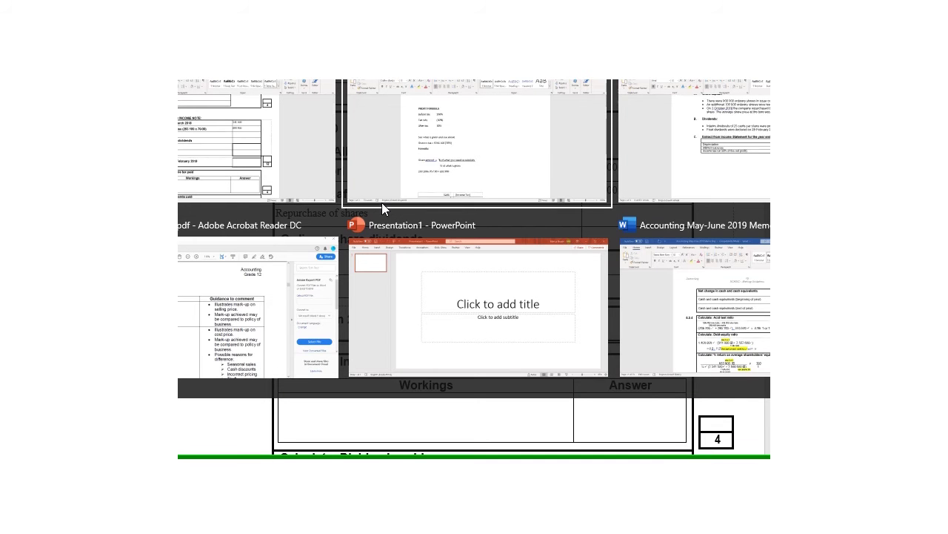
# Review the question paper's share capital information, then return to the answer book.
pyautogui.hotkey('alt', 'Tab')
pyautogui.scroll(3, 489, 186)
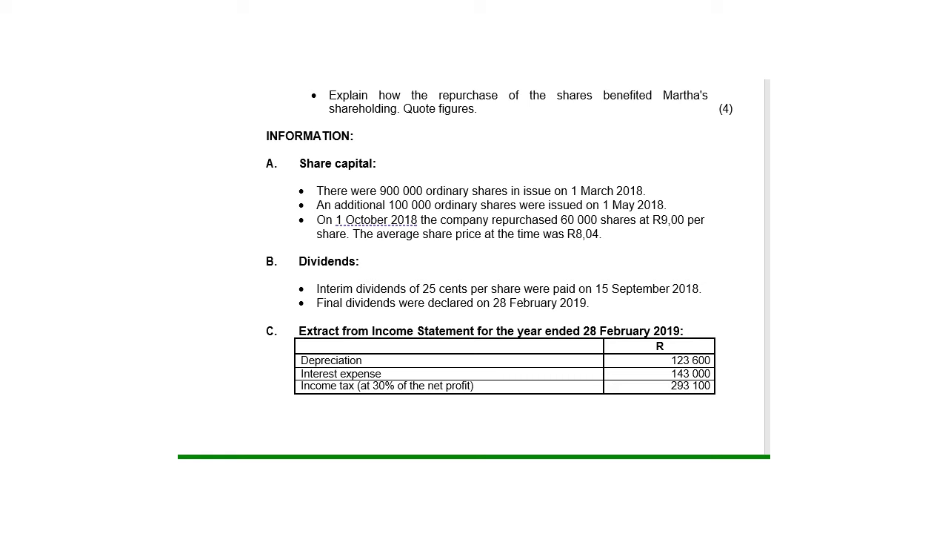
pyautogui.hotkey('alt', 'Tab')
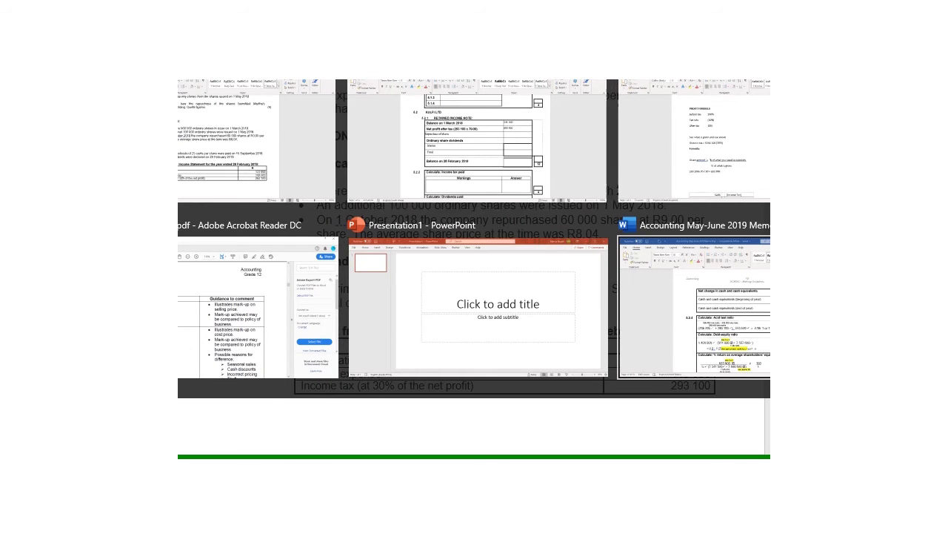
pyautogui.click(689, 214)
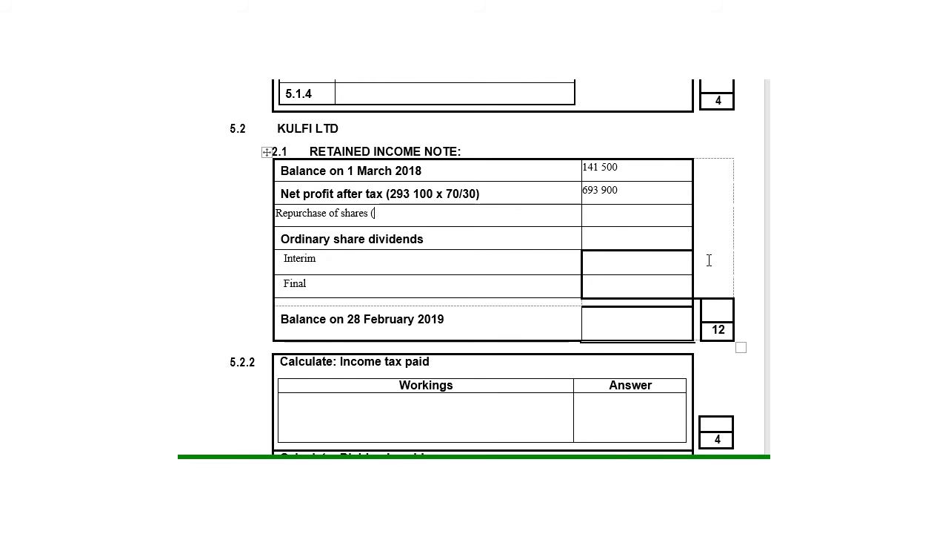
# Record the repurchase of shares as (60 000 x 0,96) with amount (57 600).
pyautogui.hotkey('alt', 'Tab')
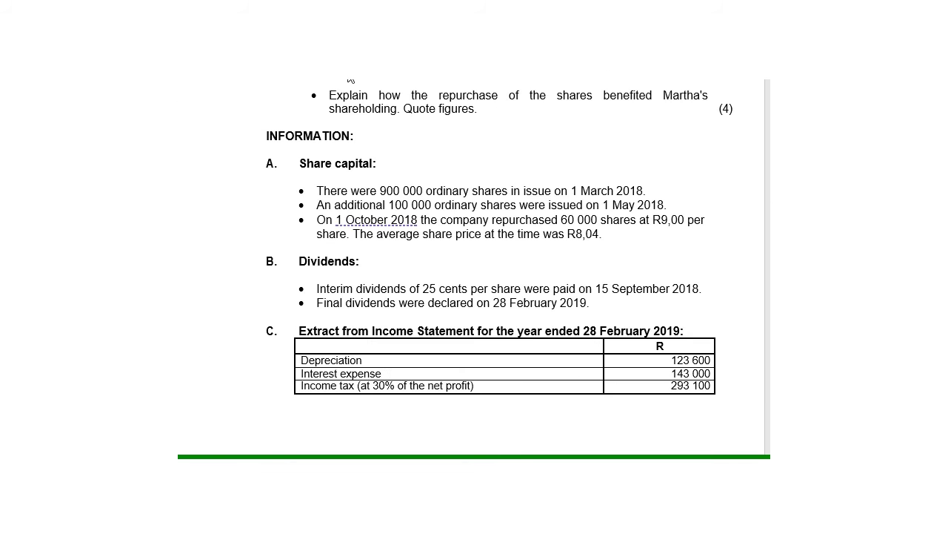
pyautogui.hotkey('alt', 'Tab')
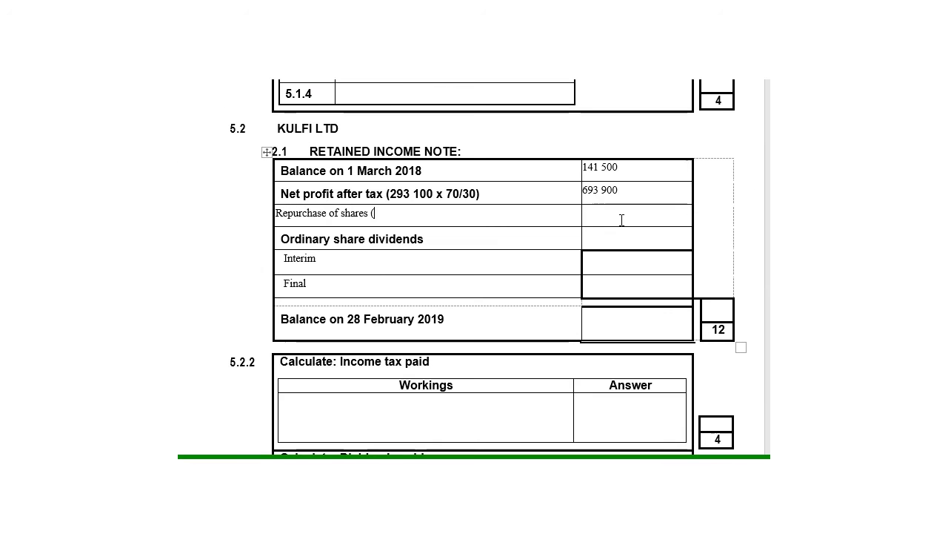
pyautogui.write('60 00')
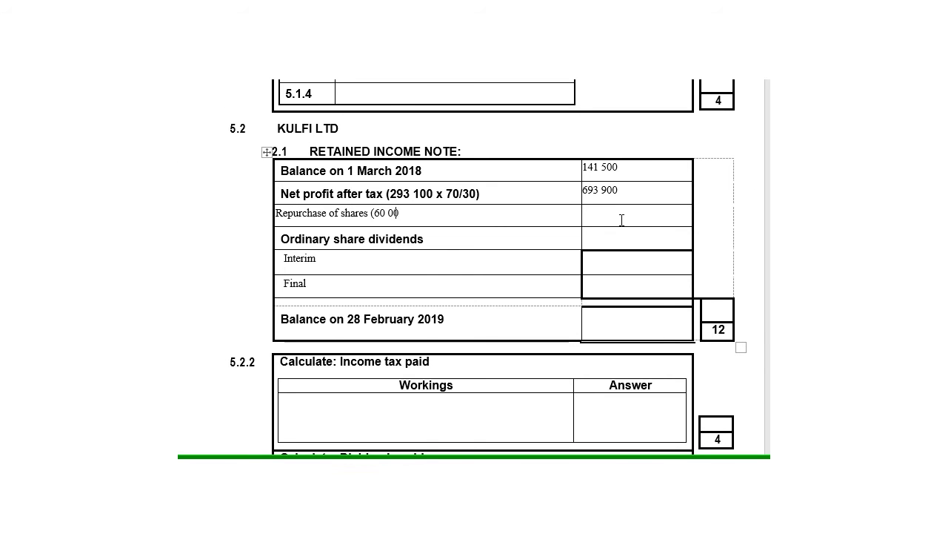
pyautogui.write('0')
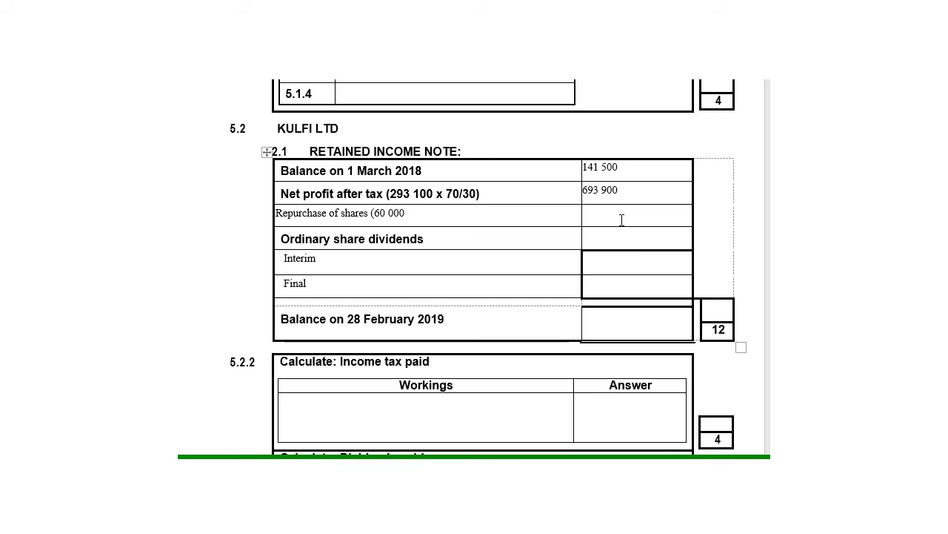
pyautogui.write(' x 0')
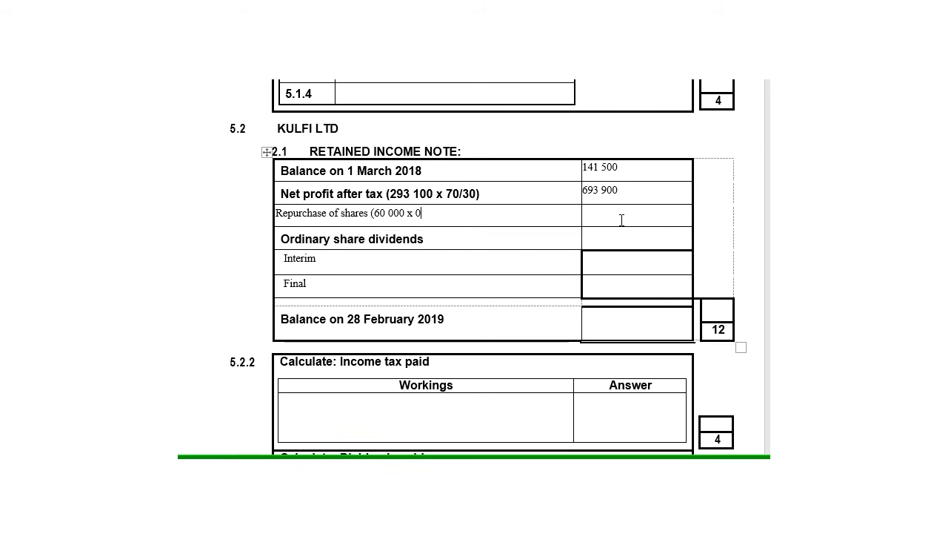
pyautogui.write(',96')
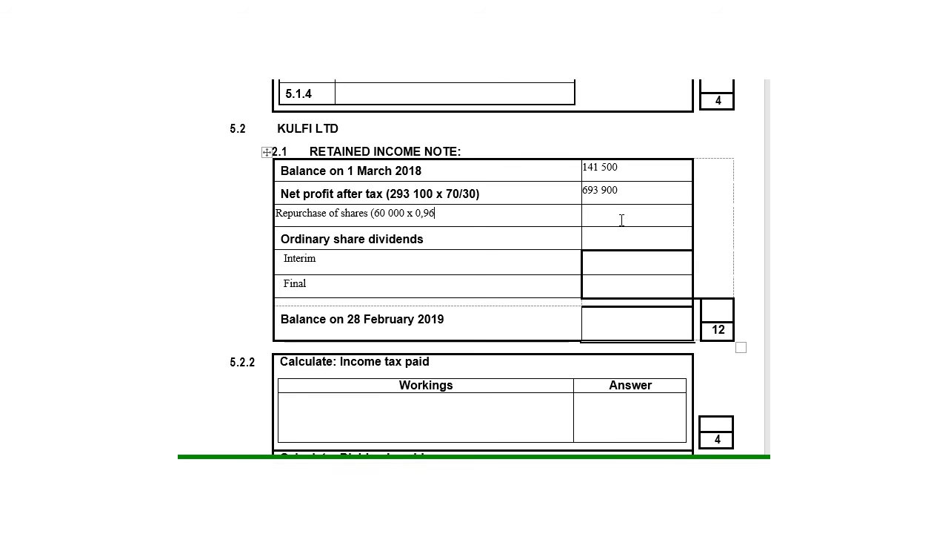
pyautogui.write(')')
pyautogui.press('Tab')
pyautogui.write('7')
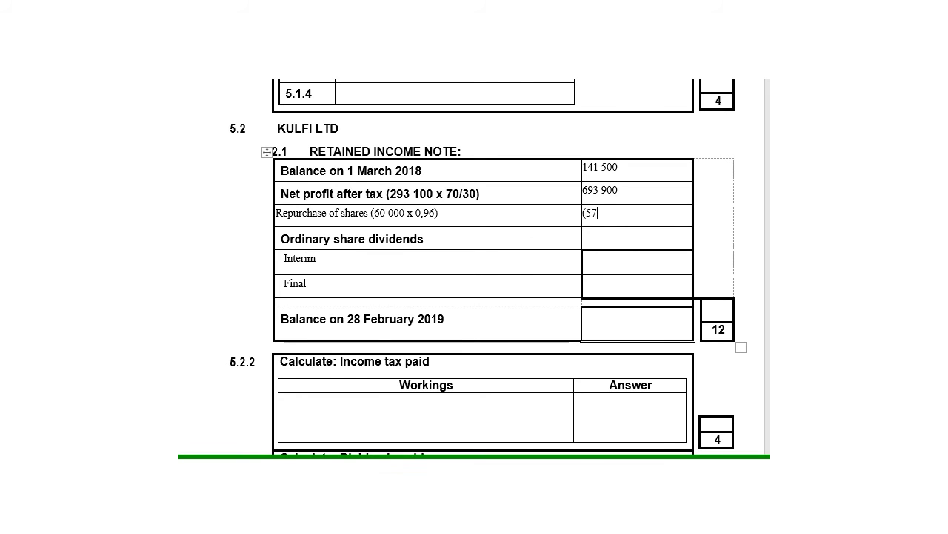
pyautogui.write(' 600')
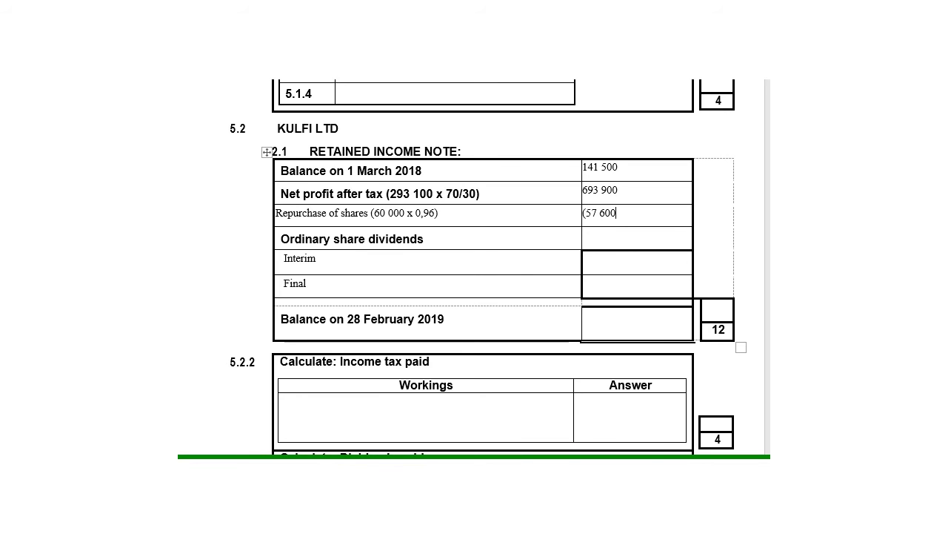
pyautogui.write(')')
# Bring up the dividends information in the question paper.
pyautogui.click(333, 259)
pyautogui.hotkey('alt', 'Tab')
pyautogui.click(593, 178)
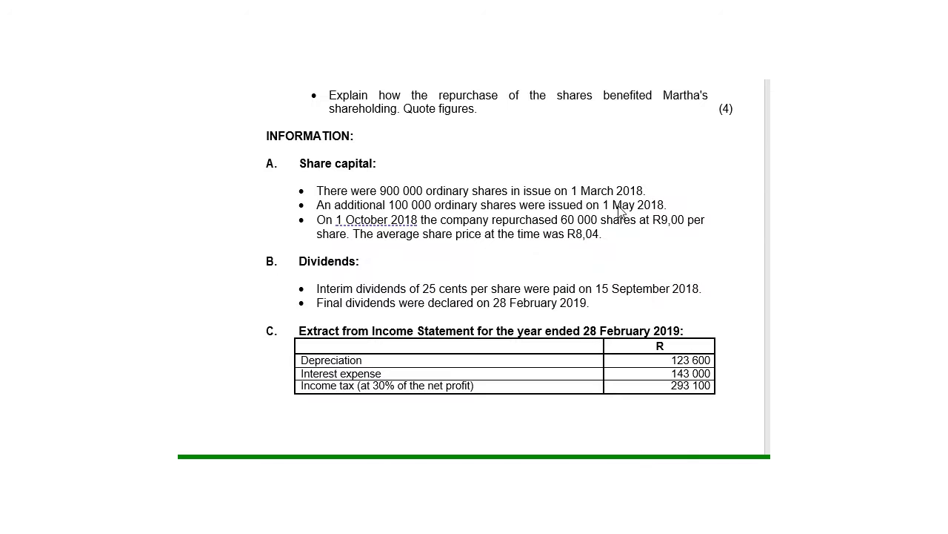
pyautogui.scroll(-3, 432, 230)
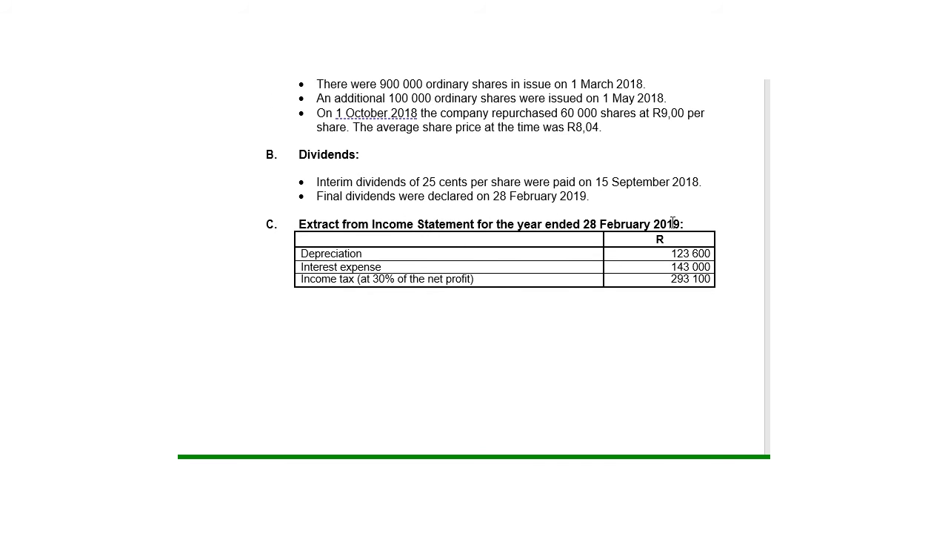
# Highlight 15 September 2018, 1 March 2018 and 1 May 2018 in yellow.
pyautogui.scroll(1, 693, 236)
pyautogui.scroll(2, 698, 243)
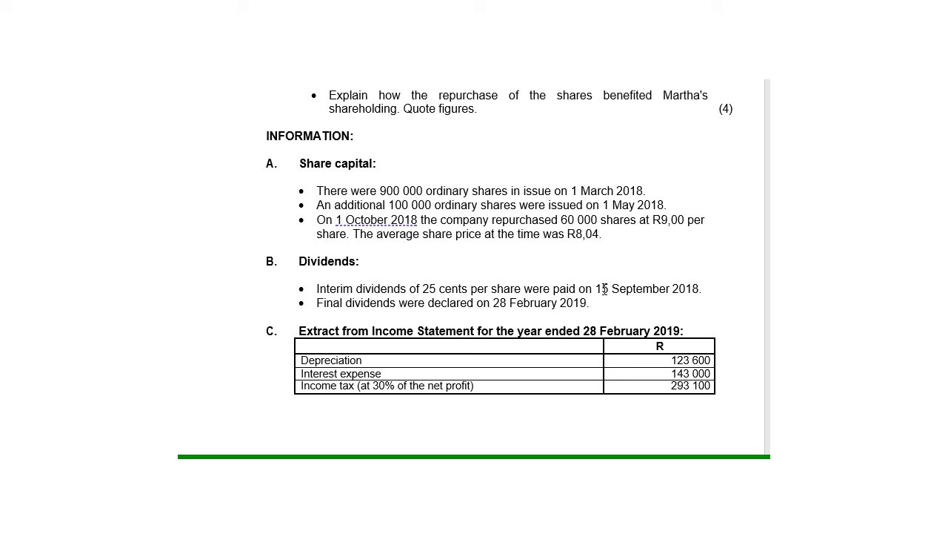
pyautogui.moveTo(596, 290); pyautogui.dragTo(699, 289)
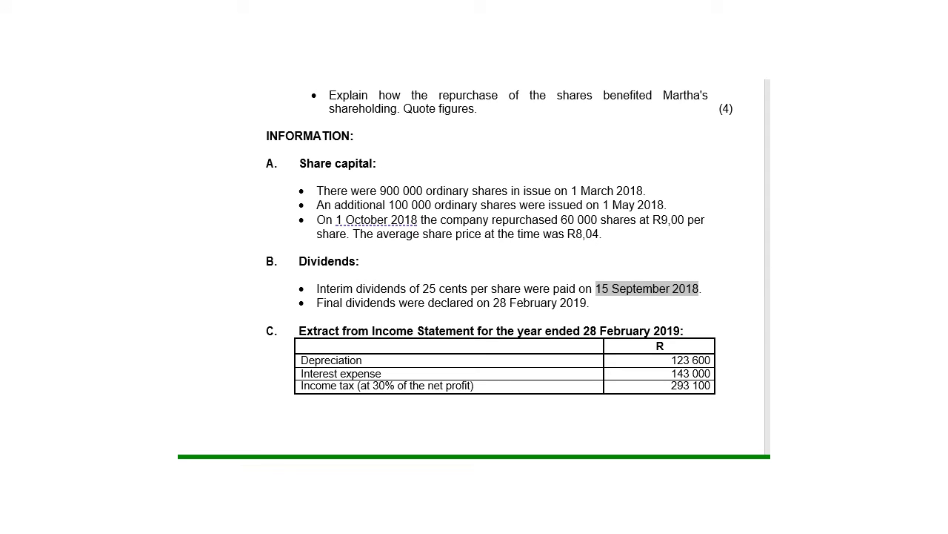
pyautogui.hotkey('ctrl', 'alt', 'h')
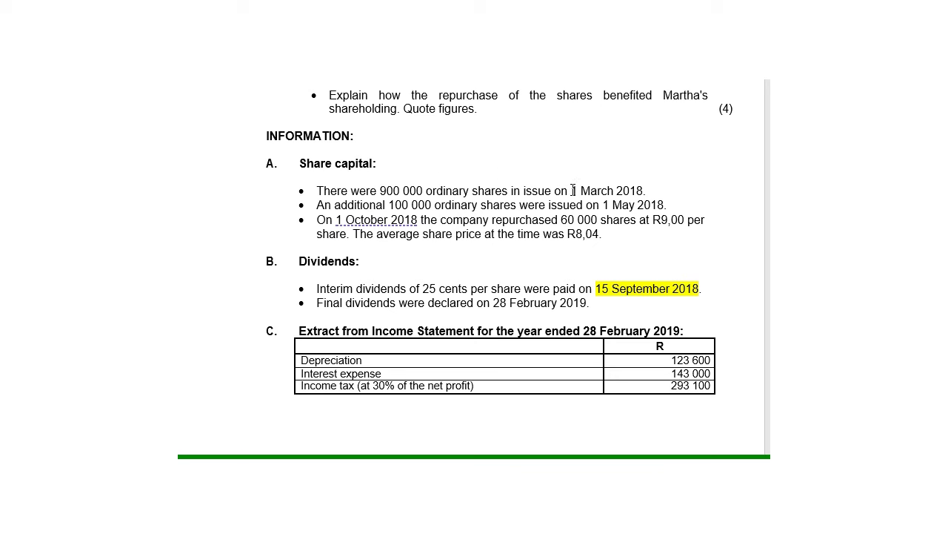
pyautogui.moveTo(573, 190); pyautogui.dragTo(644, 190)
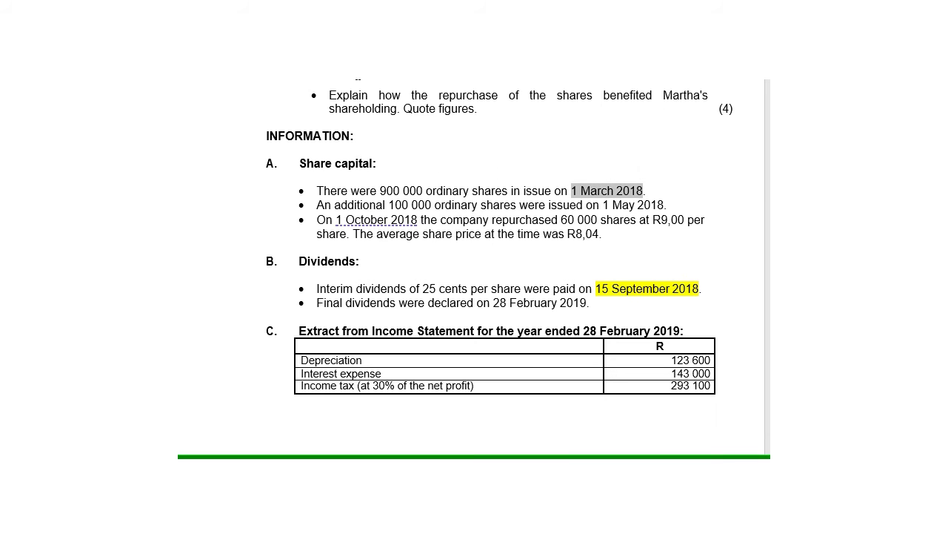
pyautogui.hotkey('ctrl', 'alt', 'h')
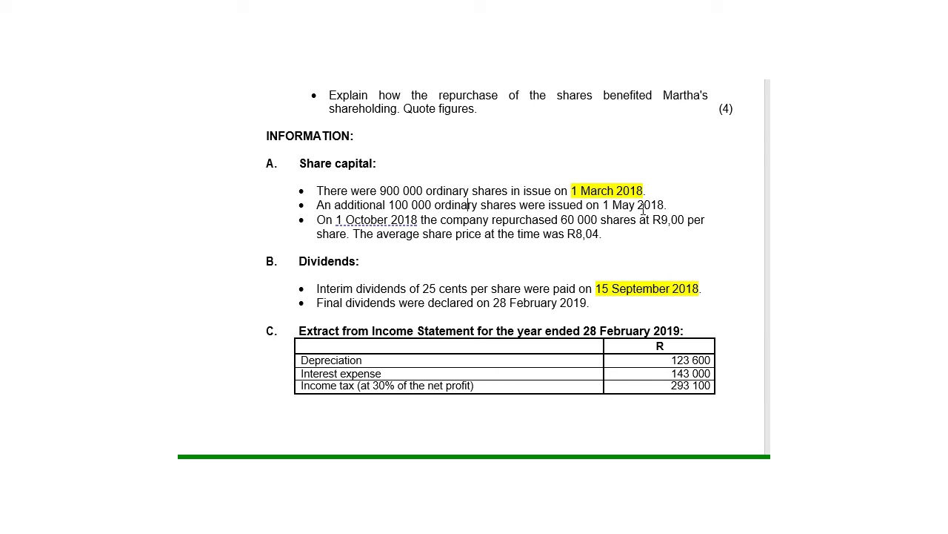
pyautogui.moveTo(601, 205); pyautogui.dragTo(674, 205)
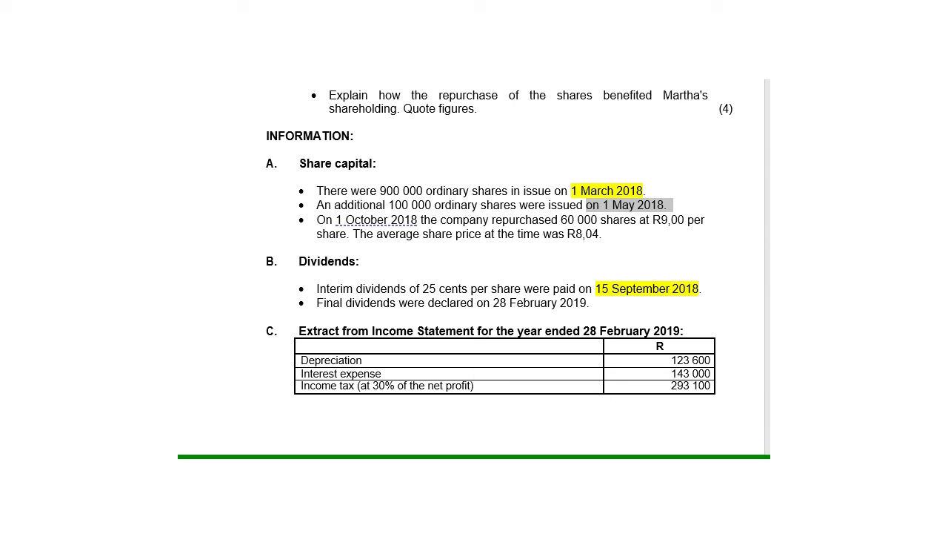
pyautogui.hotkey('ctrl', 'alt', 'h')
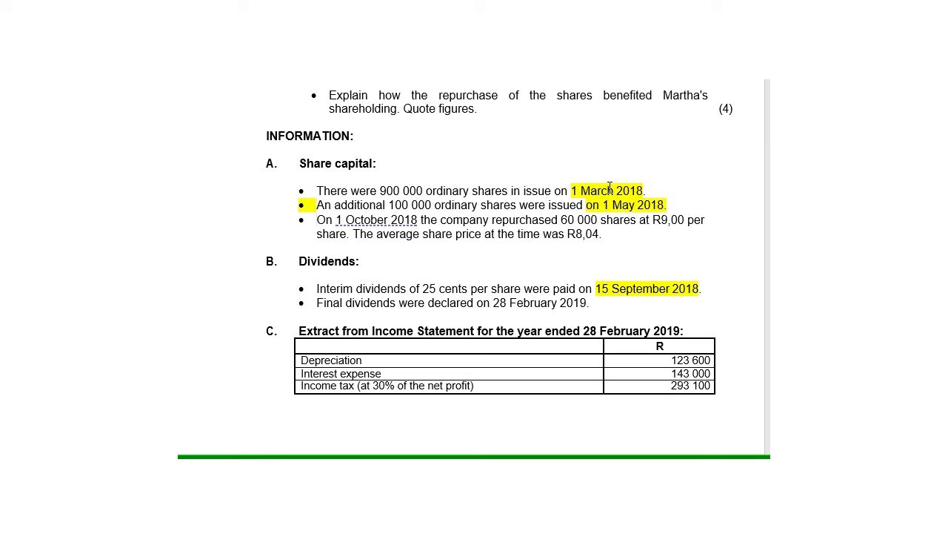
pyautogui.click(401, 192)
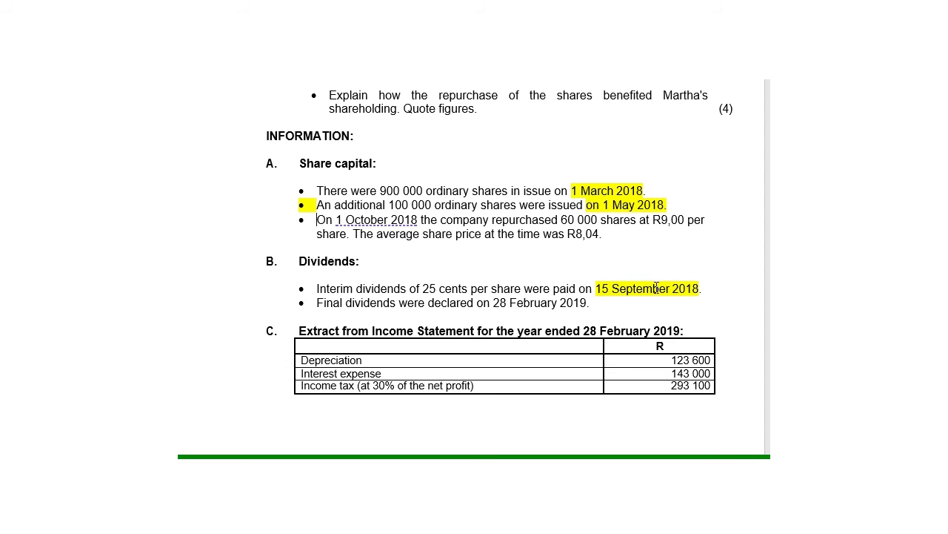
pyautogui.hotkey('alt', 'Tab')
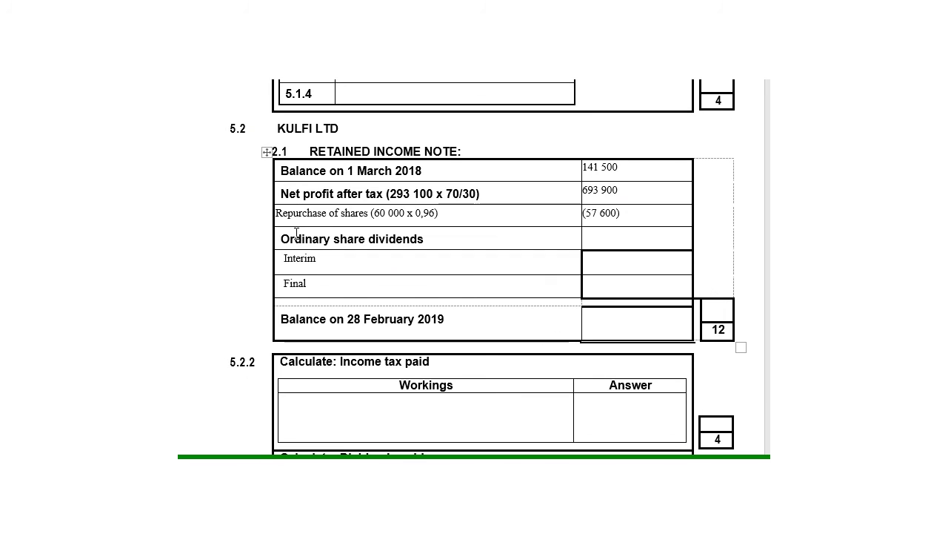
# Enter the Interim dividend as (1 000 000 x 0,25) with amount 250 000.
pyautogui.click(353, 261)
pyautogui.write('(1 000 000 x')
pyautogui.hotkey('alt', 'Tab')
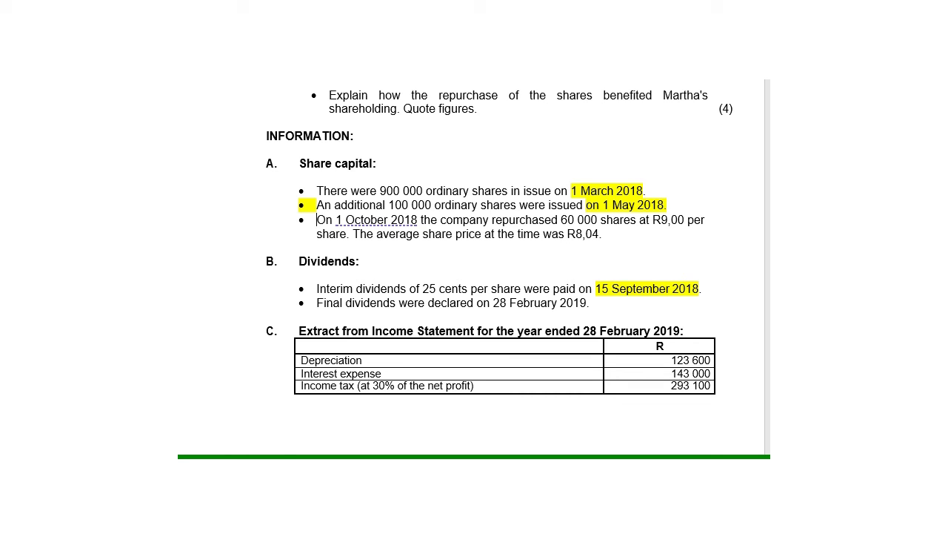
pyautogui.hotkey('alt', 'Tab')
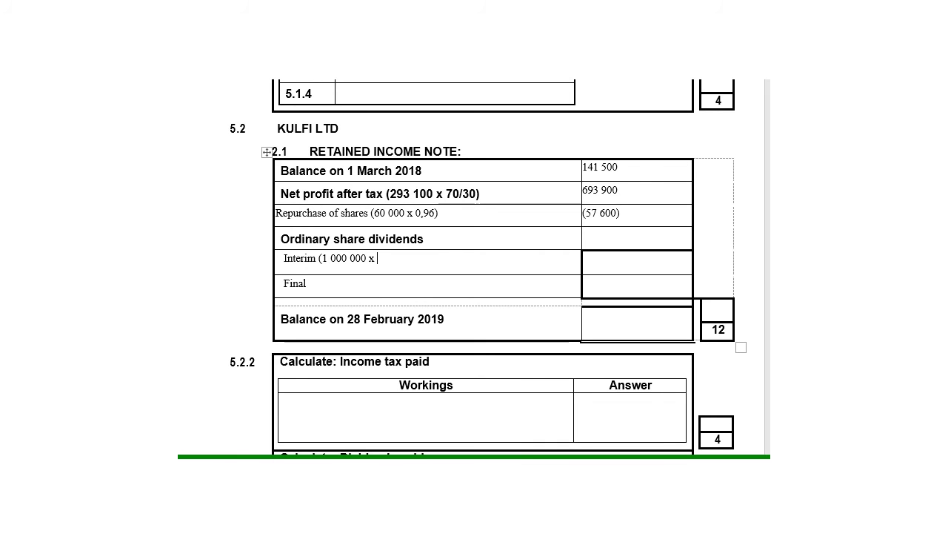
pyautogui.write('0,')
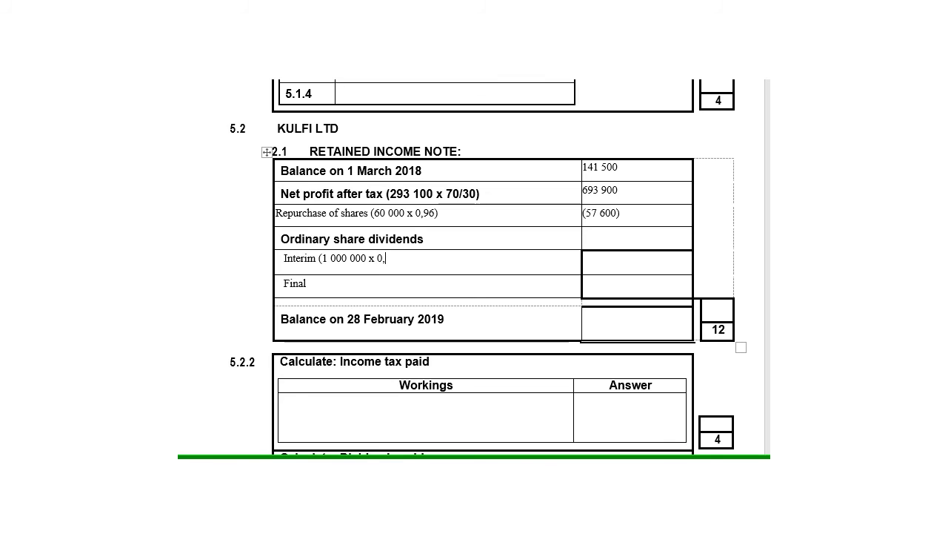
pyautogui.write('25)')
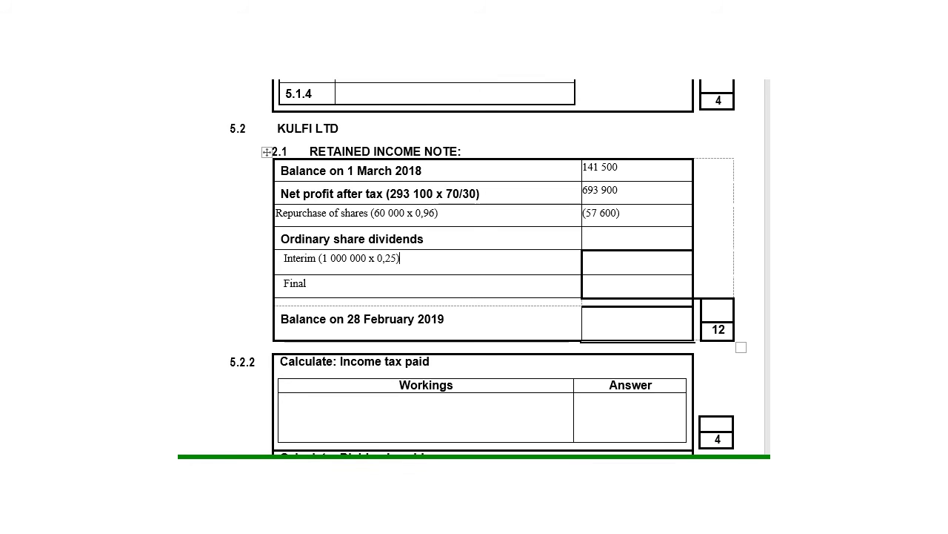
pyautogui.click(584, 258)
pyautogui.write('250 000')
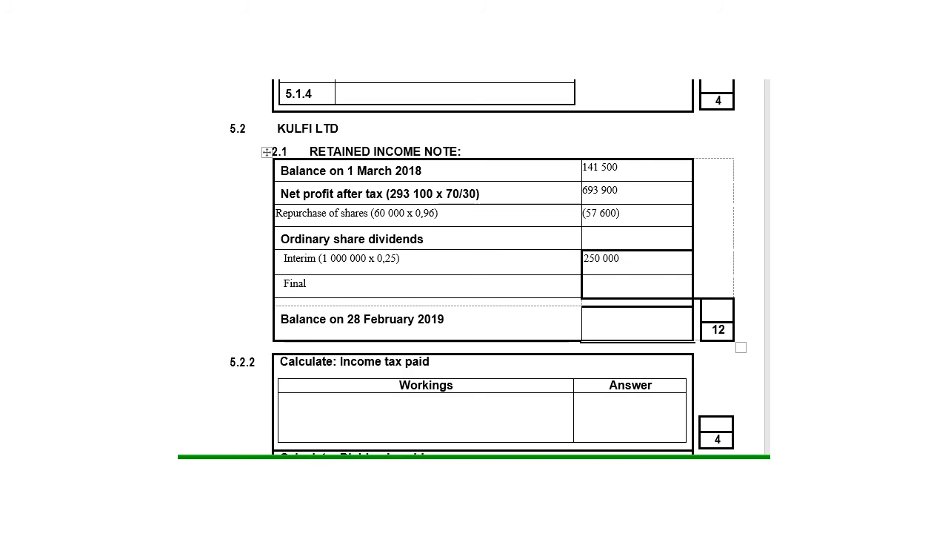
# Start the Final row description with 'balan' for the shareholders balance.
pyautogui.click(378, 285)
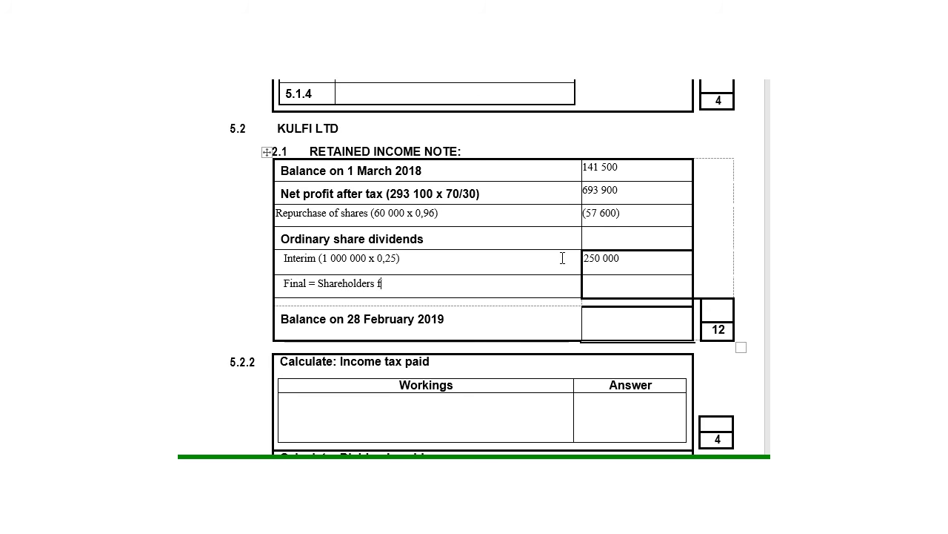
pyautogui.write('balance')
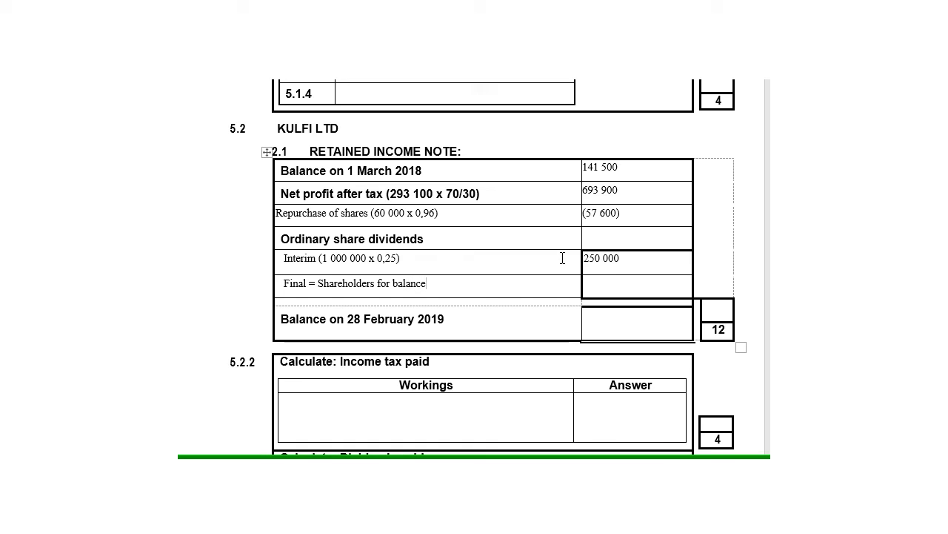
pyautogui.hotkey('alt', 'Tab')
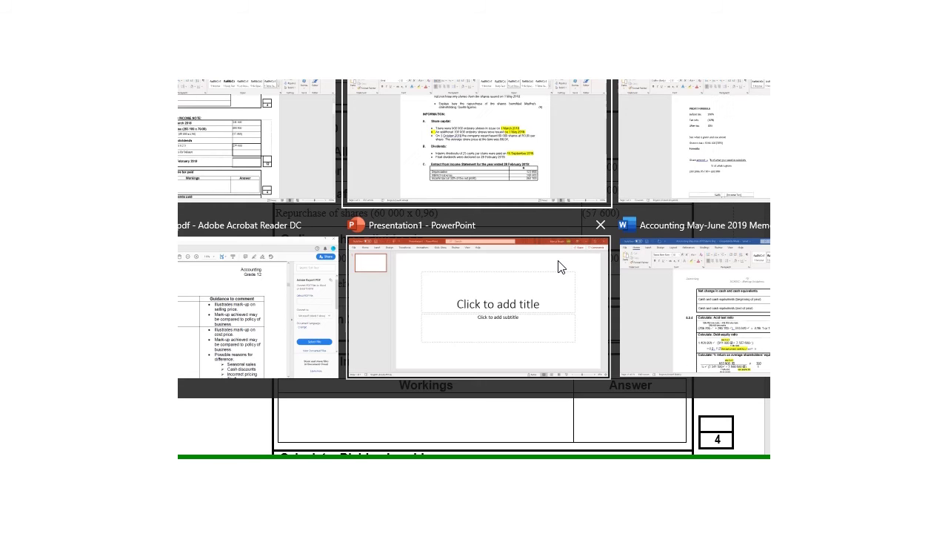
pyautogui.click(530, 211)
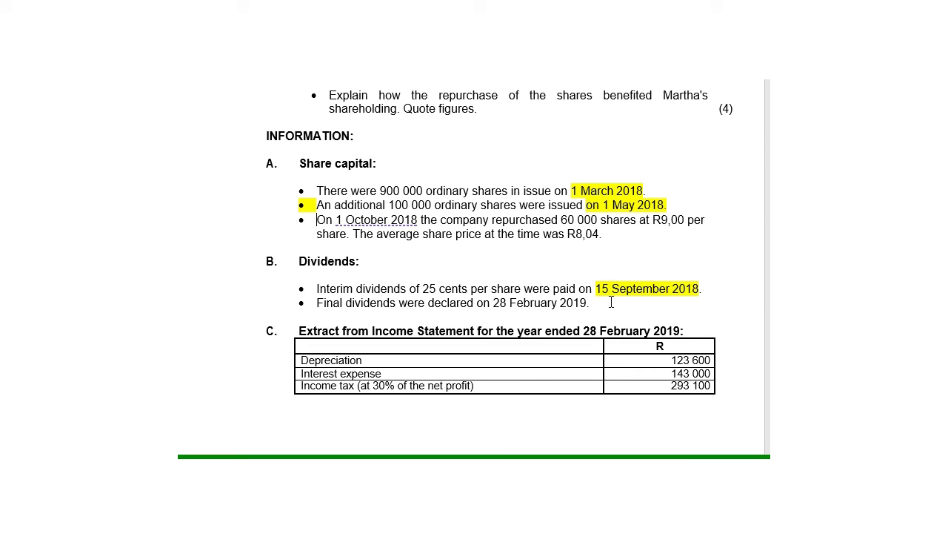
pyautogui.scroll(3, 612, 296)
pyautogui.scroll(12, 611, 278)
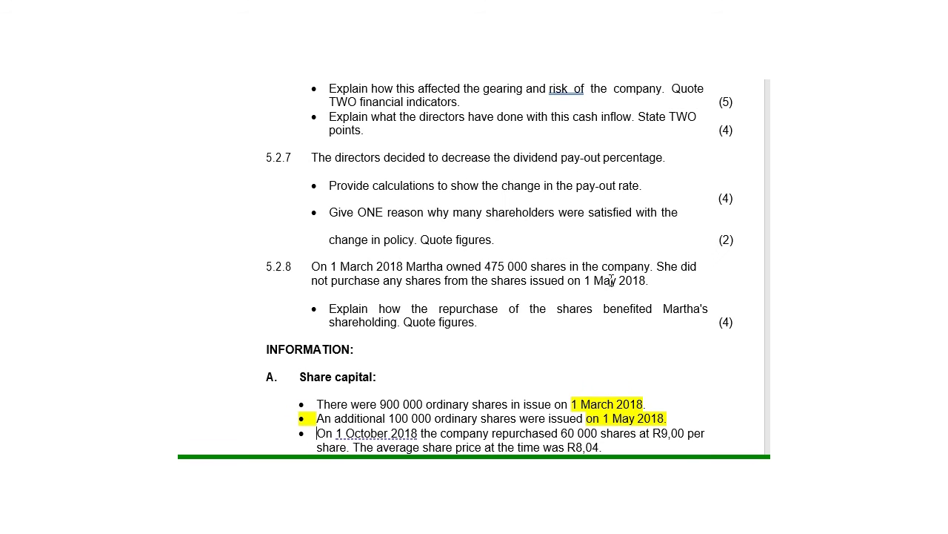
pyautogui.scroll(-15, 600, 279)
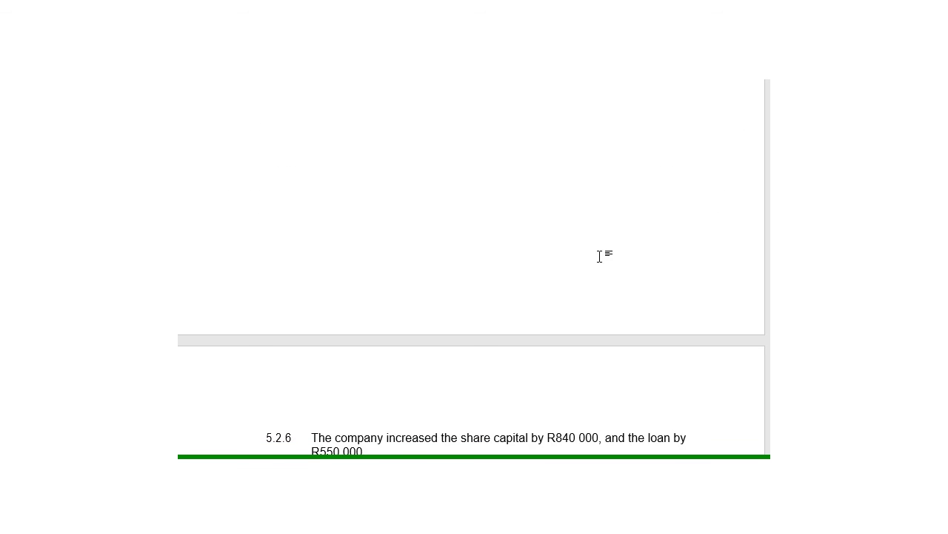
pyautogui.scroll(-8, 579, 314)
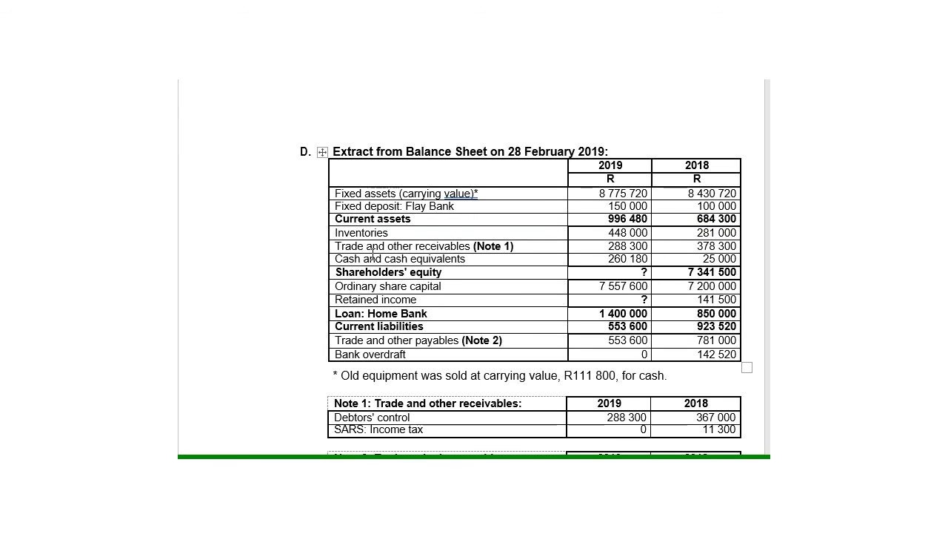
pyautogui.scroll(-3, 317, 314)
pyautogui.scroll(-1, 317, 314)
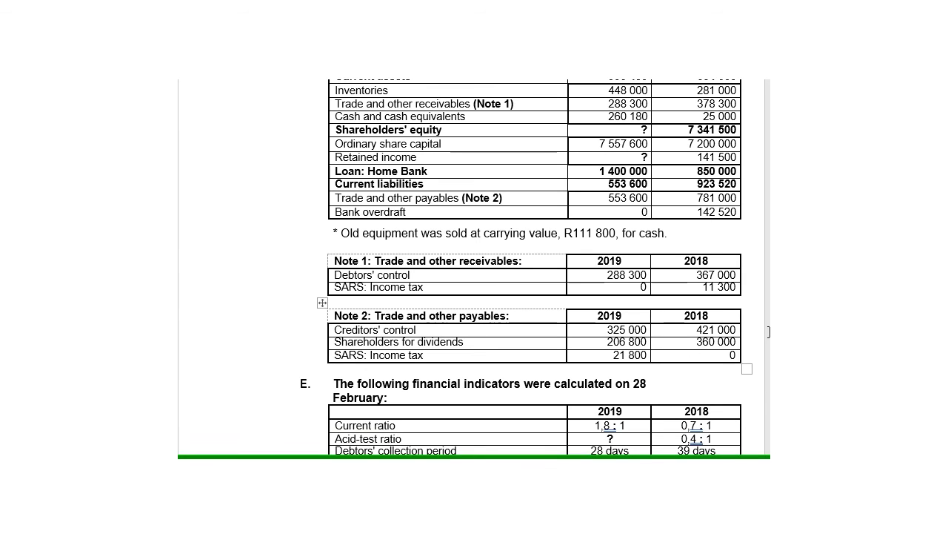
pyautogui.hotkey('alt', 'Tab')
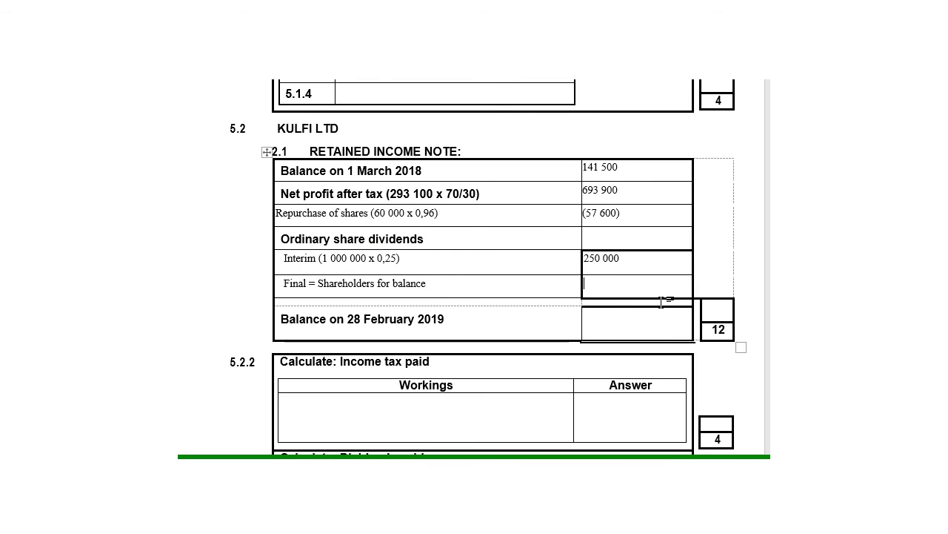
# Enter 206 800 as the Final dividend and (456 800) as total ordinary share dividends.
pyautogui.press('Tab')
pyautogui.write('206')
pyautogui.write(' 800')
pyautogui.write('456')
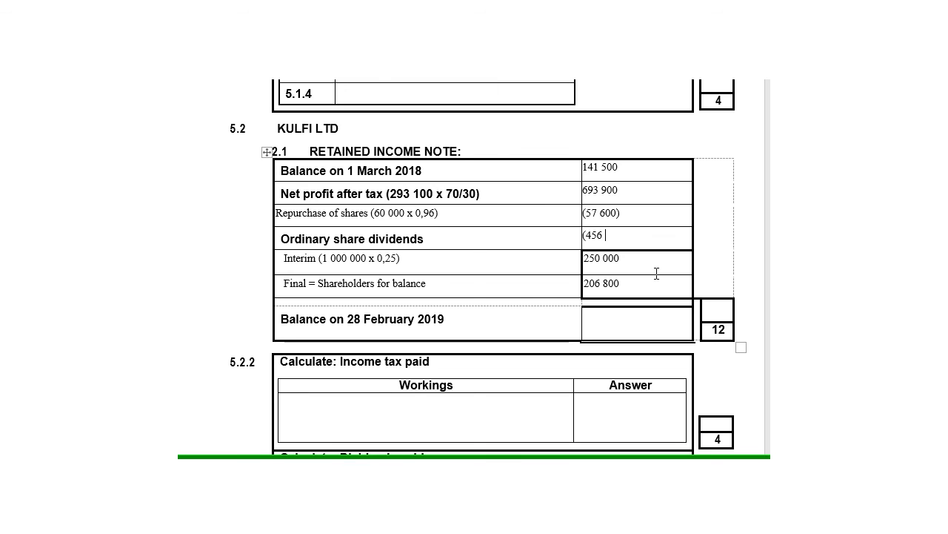
pyautogui.write(' 800')
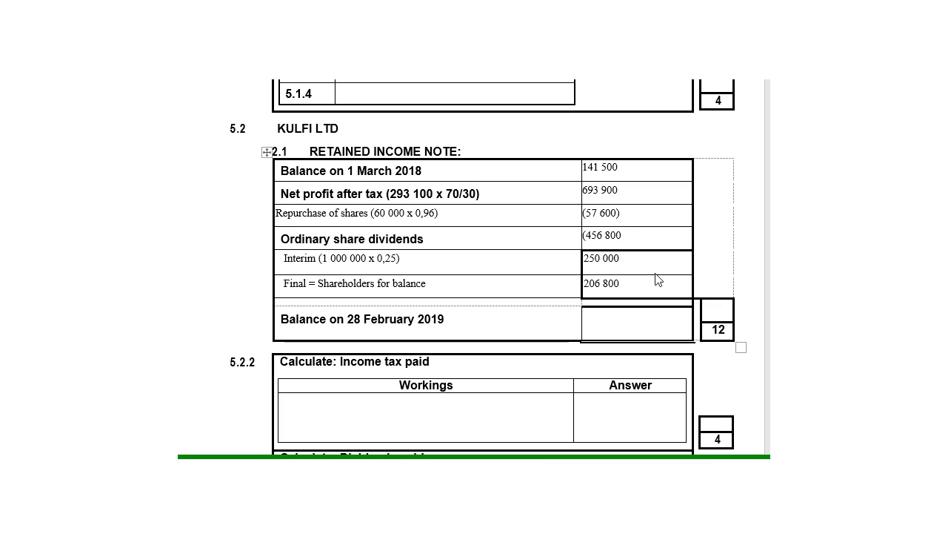
pyautogui.write(')')
pyautogui.click(613, 326)
pyautogui.moveTo(584, 170); pyautogui.dragTo(637, 252)
pyautogui.click(645, 247)
pyautogui.moveTo(584, 167); pyautogui.dragTo(634, 241)
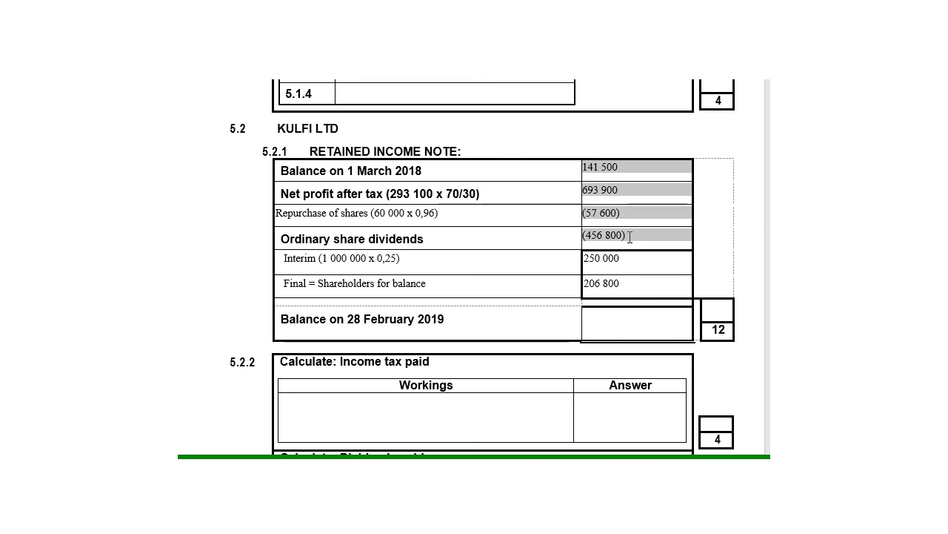
# Highlight the selected amounts, then add and highlight a 311 000 closing balance.
pyautogui.click(462, 240)
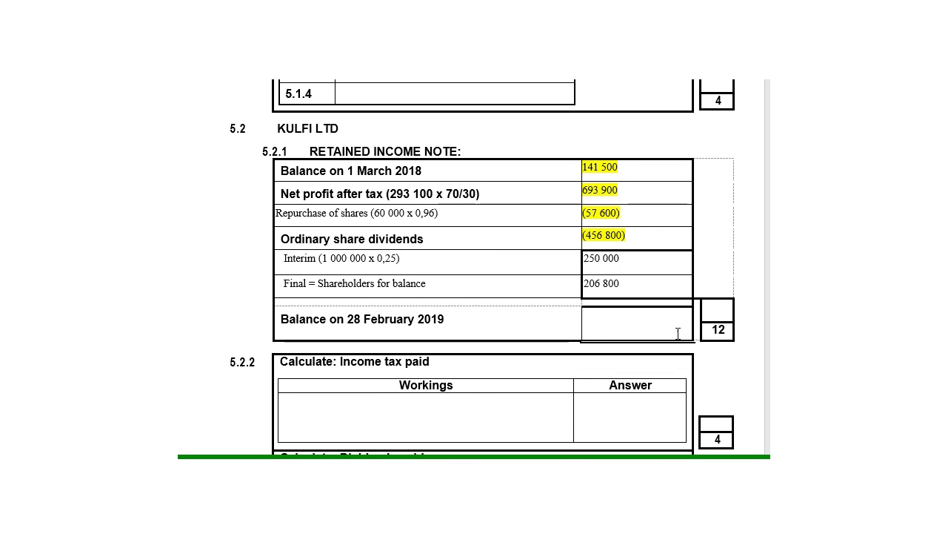
pyautogui.write('3')
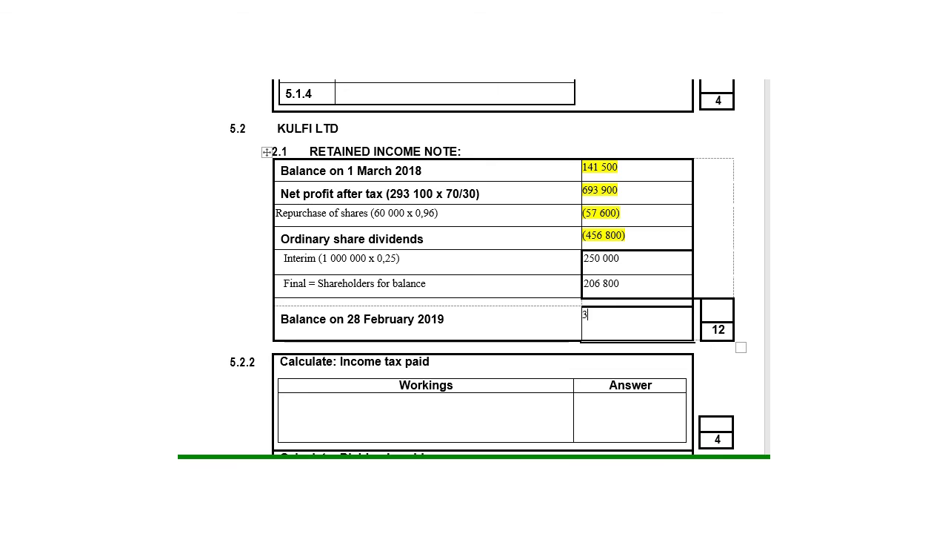
pyautogui.write('11 000')
pyautogui.hotkey('shift', 'Left')
pyautogui.hotkey('shift', 'Left')
pyautogui.hotkey('shift', 'Left')
pyautogui.hotkey('shift', 'Left')
pyautogui.hotkey('shift', 'Left')
pyautogui.hotkey('ctrl', 'alt', 'h')
pyautogui.click(716, 363)
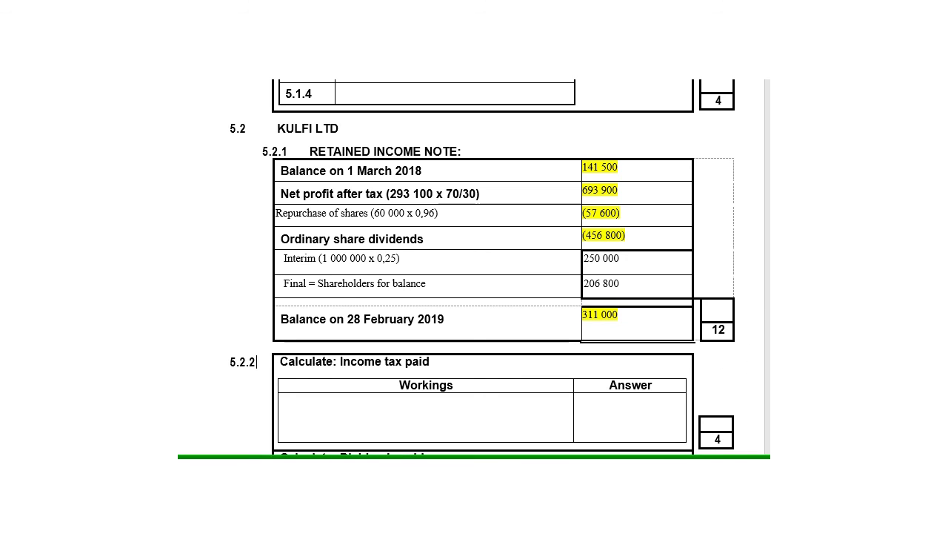